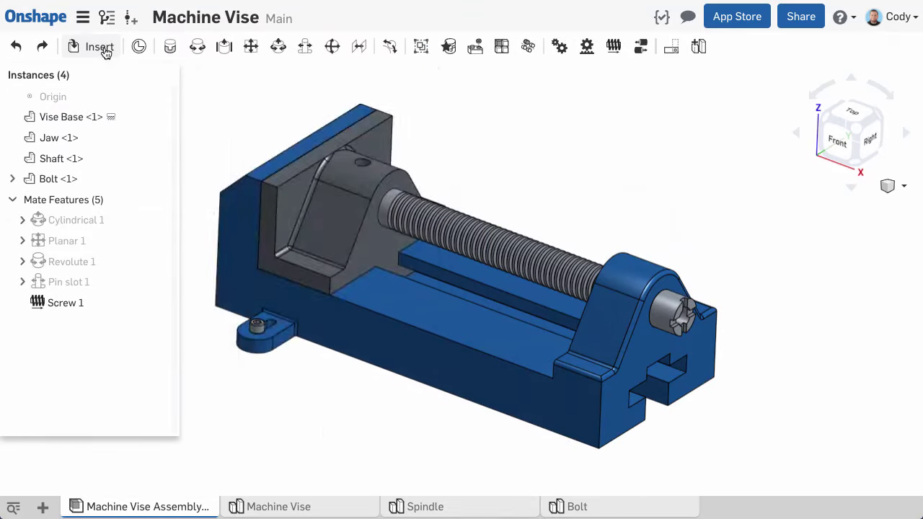
# - Insert the Handle part into the Machine Vise assembly
pyautogui.click(101, 47)
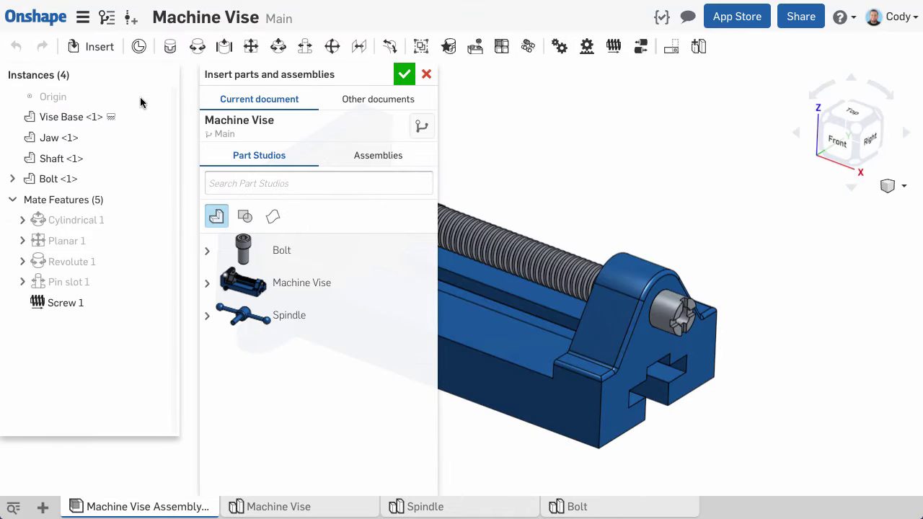
pyautogui.click(289, 319)
pyautogui.click(675, 148)
# - Fasten the handle hub connector to the shaft end, then slide the jaw along the screw
pyautogui.click(405, 74)
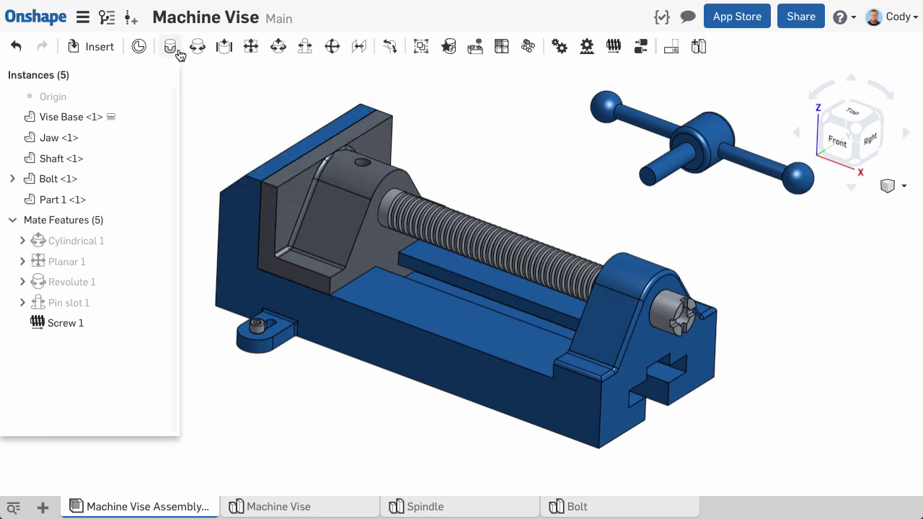
pyautogui.click(170, 47)
pyautogui.click(687, 158)
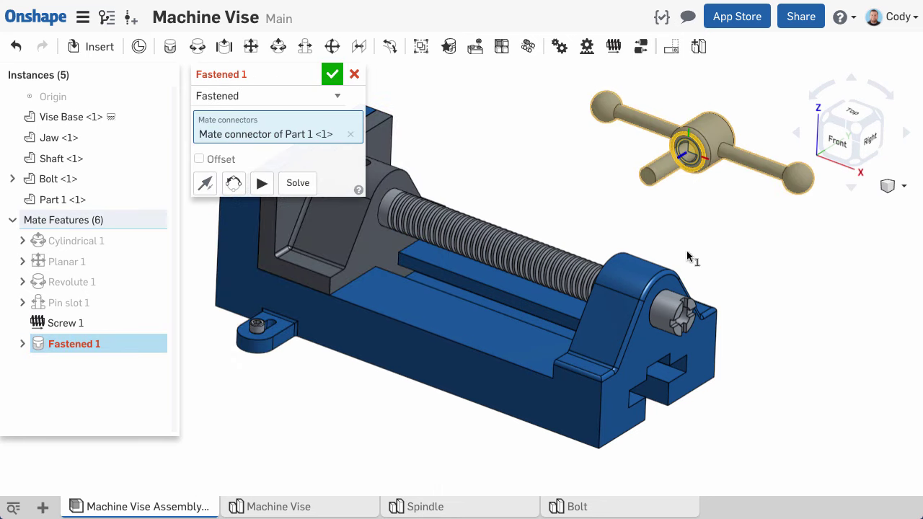
pyautogui.scroll(5, 693, 260)
pyautogui.click(679, 333)
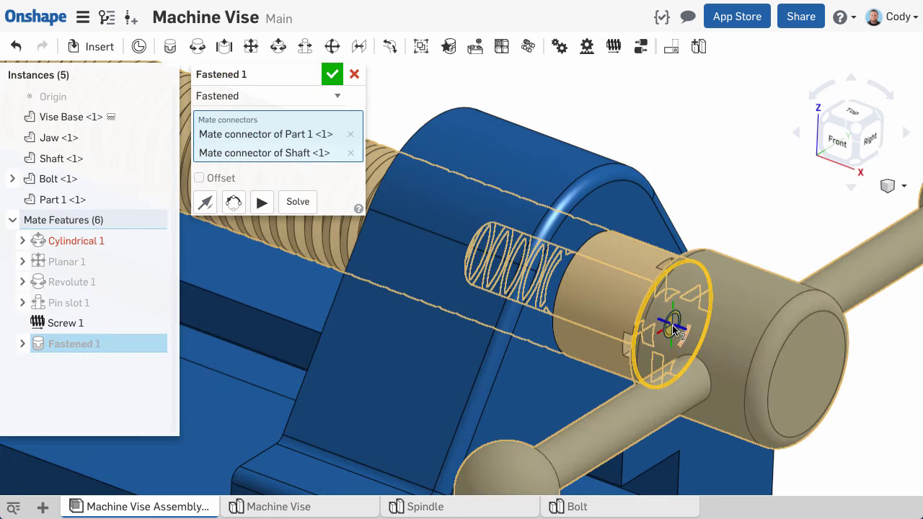
pyautogui.click(332, 73)
pyautogui.scroll(-5, 636, 144)
pyautogui.press('f')
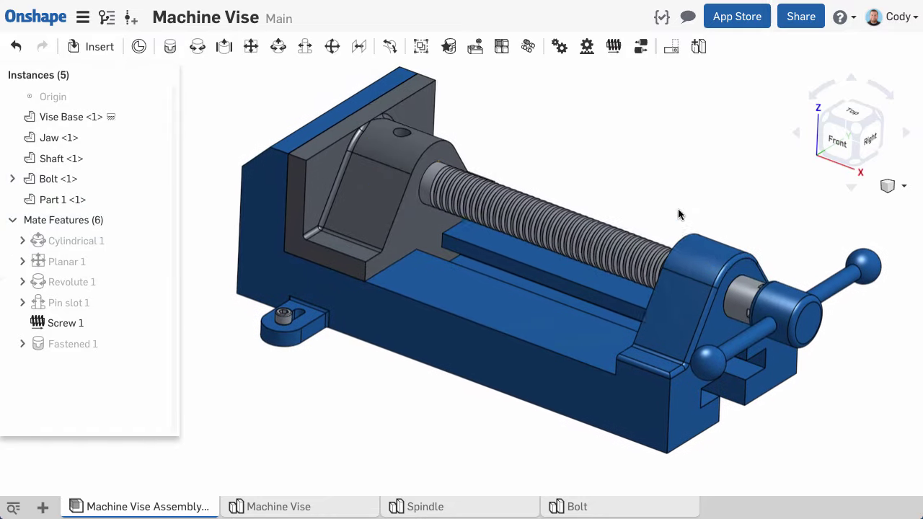
pyautogui.moveTo(370, 221)
pyautogui.mouseDown()
pyautogui.moveTo(438, 259)
pyautogui.moveTo(355, 221)
pyautogui.mouseUp()
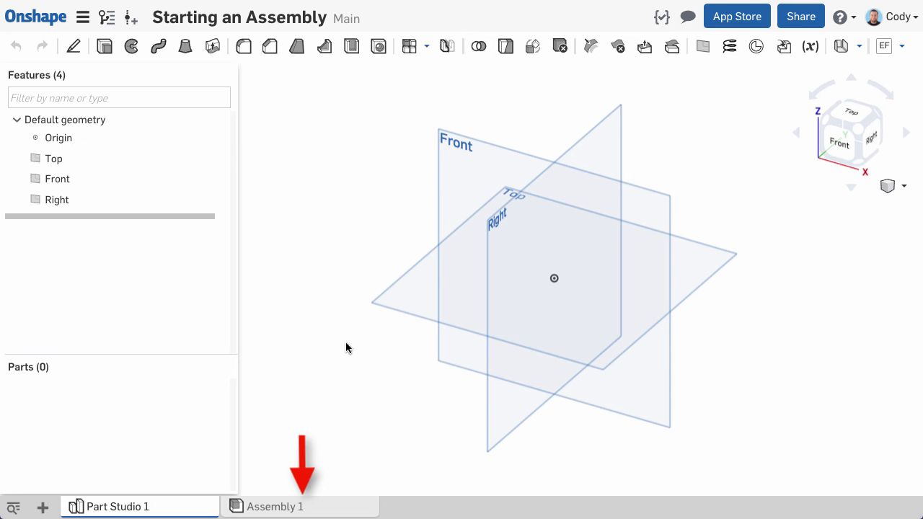
# - Switch to the empty Assembly 1 of the Starting an Assembly document
pyautogui.click(288, 504)
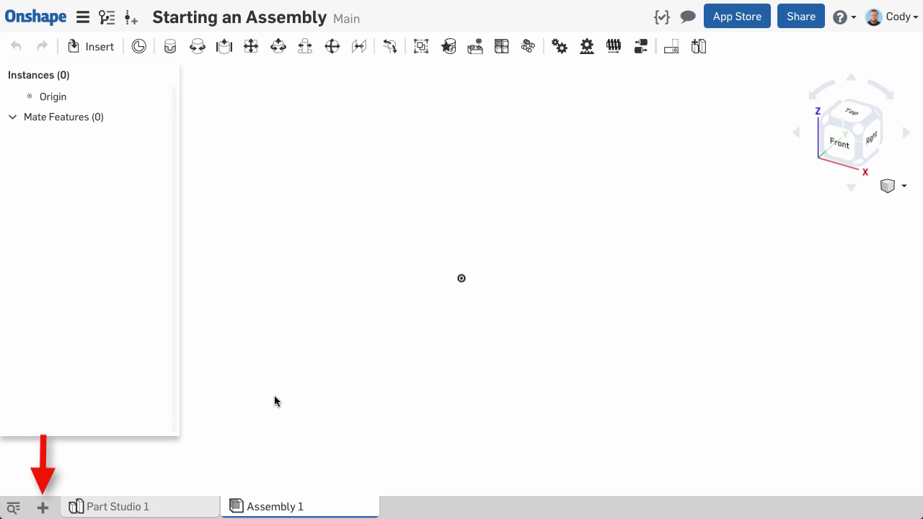
# - Bring up the Insert parts and assemblies panel listing Bolt, Handle, Machine Vise and Spindle
pyautogui.click(44, 508)
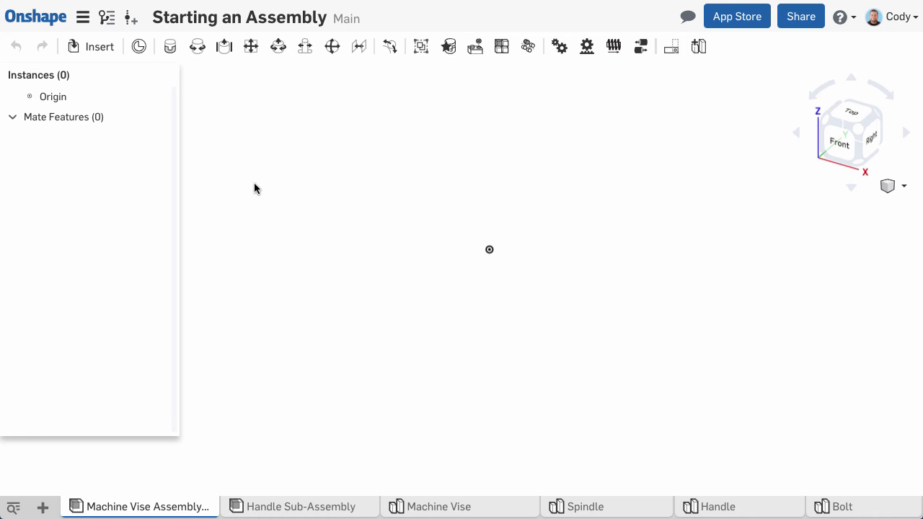
pyautogui.click(101, 47)
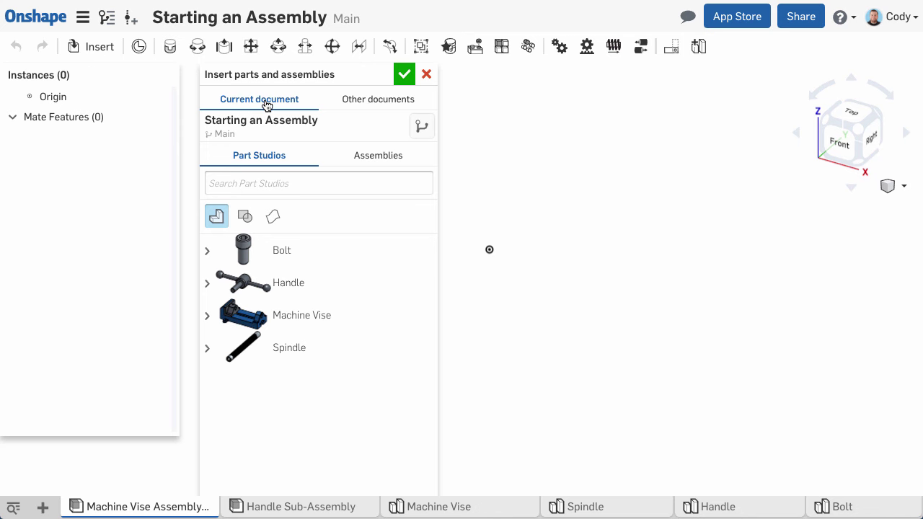
pyautogui.click(377, 100)
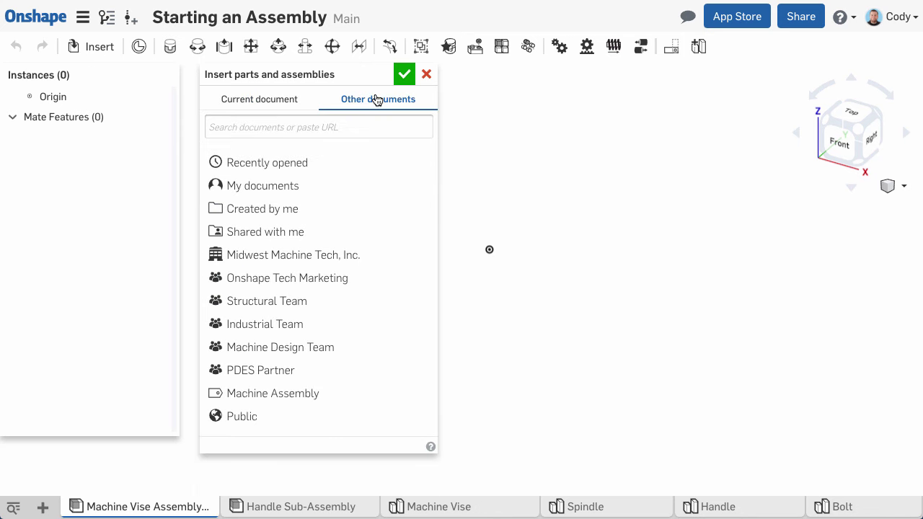
pyautogui.click(278, 100)
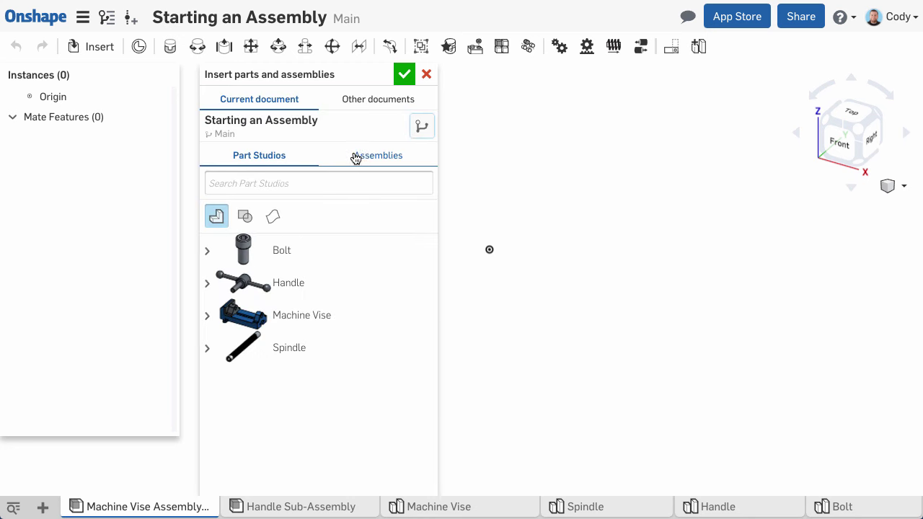
pyautogui.click(376, 156)
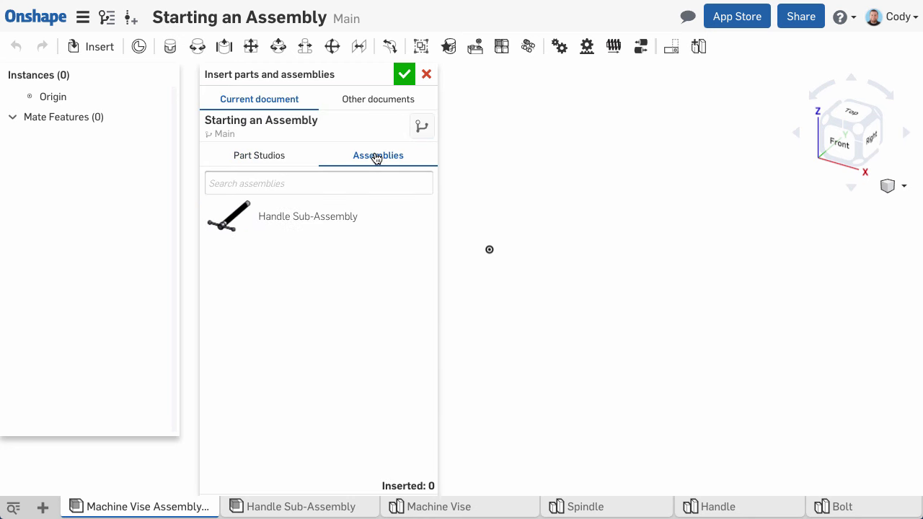
pyautogui.click(270, 159)
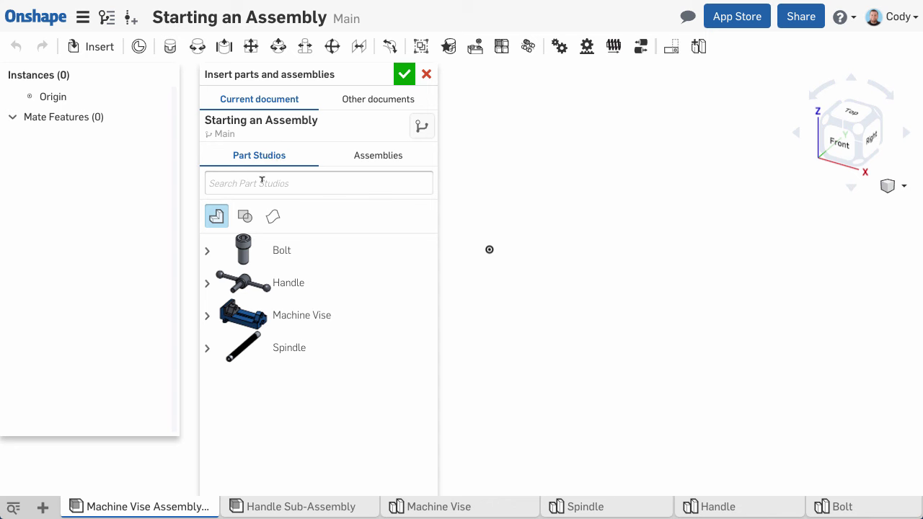
pyautogui.click(264, 180)
pyautogui.write('Bolt')
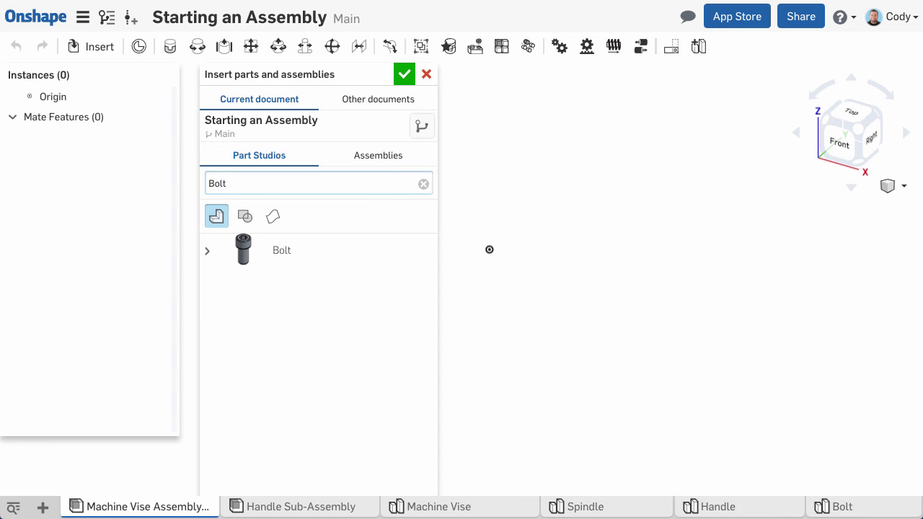
pyautogui.press('BackSpace')
pyautogui.press('BackSpace')
pyautogui.press('BackSpace')
pyautogui.press('BackSpace')
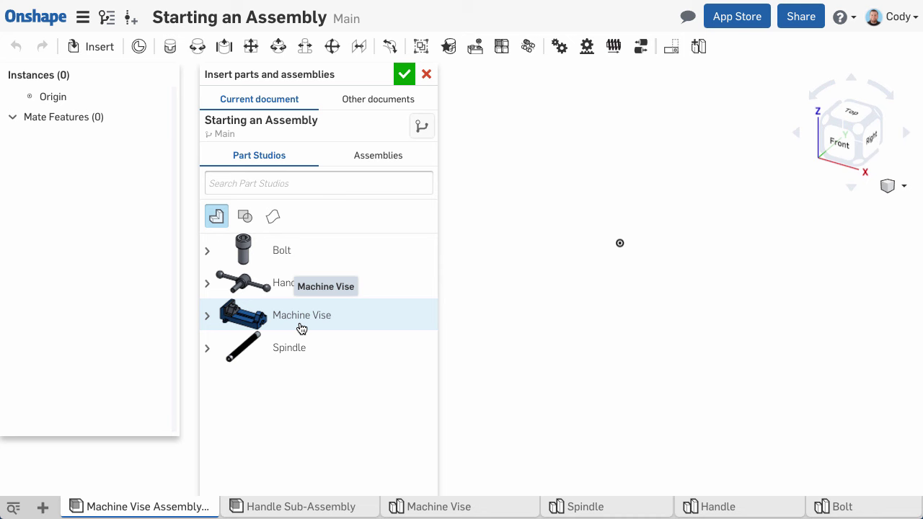
# - Insert the whole Machine Vise, undo it, and insert only the Vise Base part instead
pyautogui.click(301, 320)
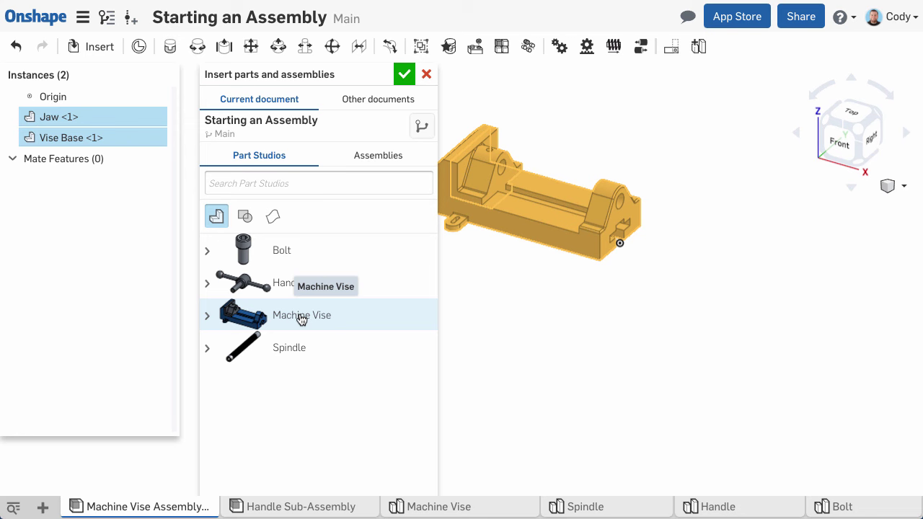
pyautogui.hotkey('ctrl', 'z')
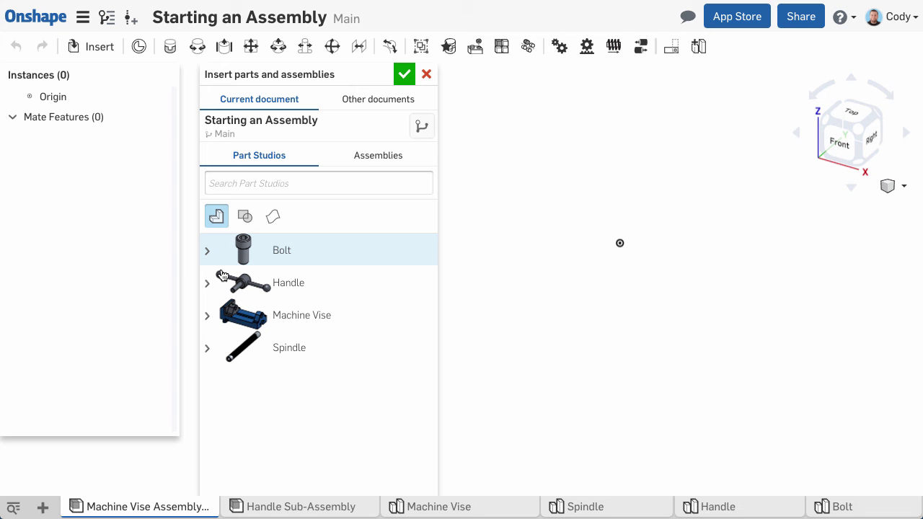
pyautogui.click(208, 318)
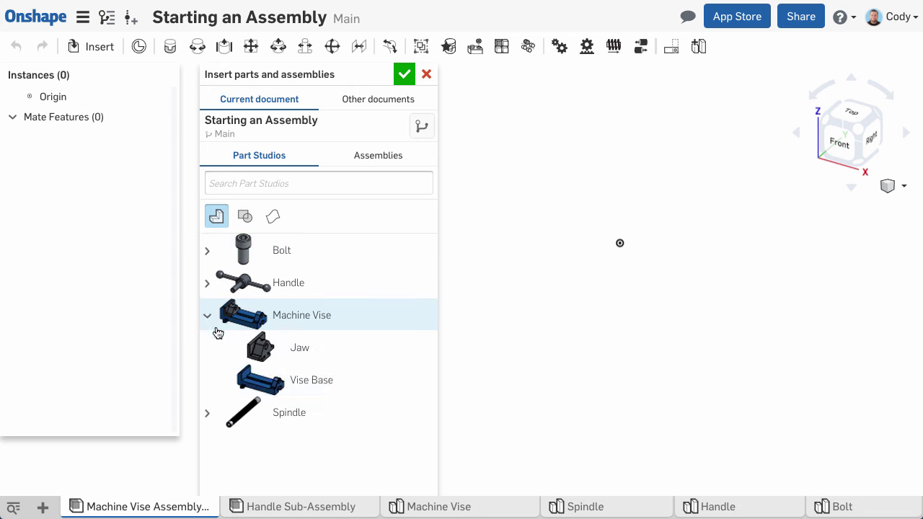
pyautogui.click(321, 384)
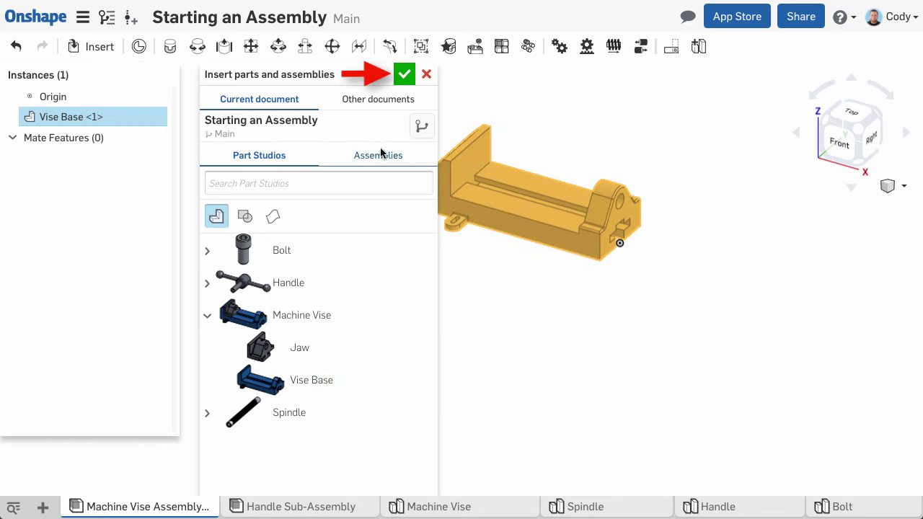
# - Place Vise Base <1> at the origin and apply Fix to anchor it
pyautogui.click(405, 75)
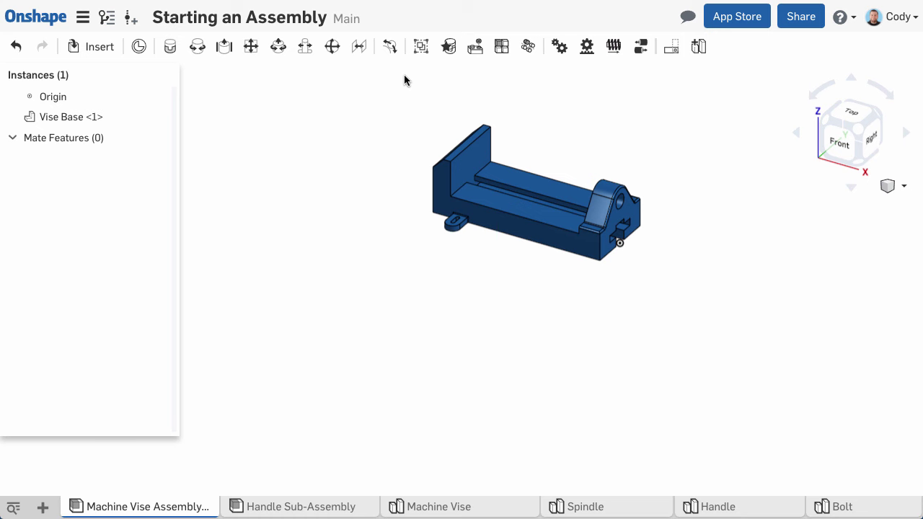
pyautogui.scroll(5, 565, 134)
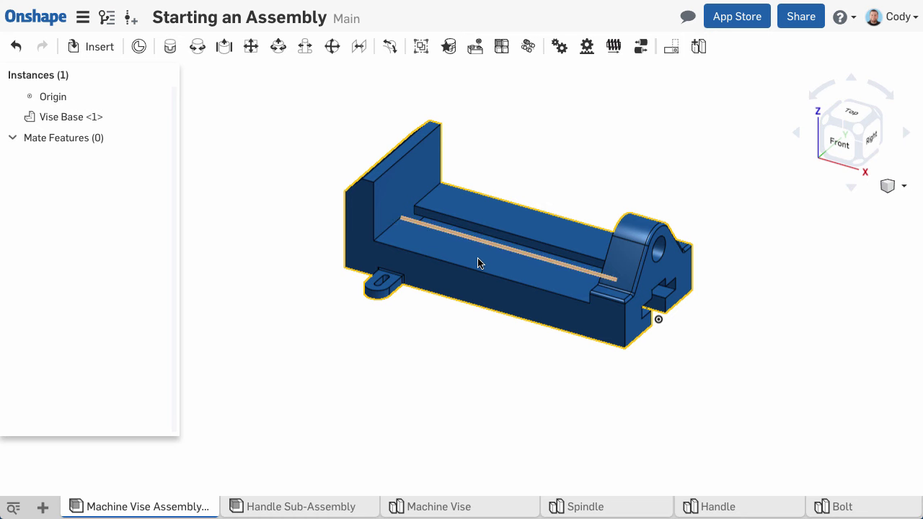
pyautogui.rightClick(477, 265)
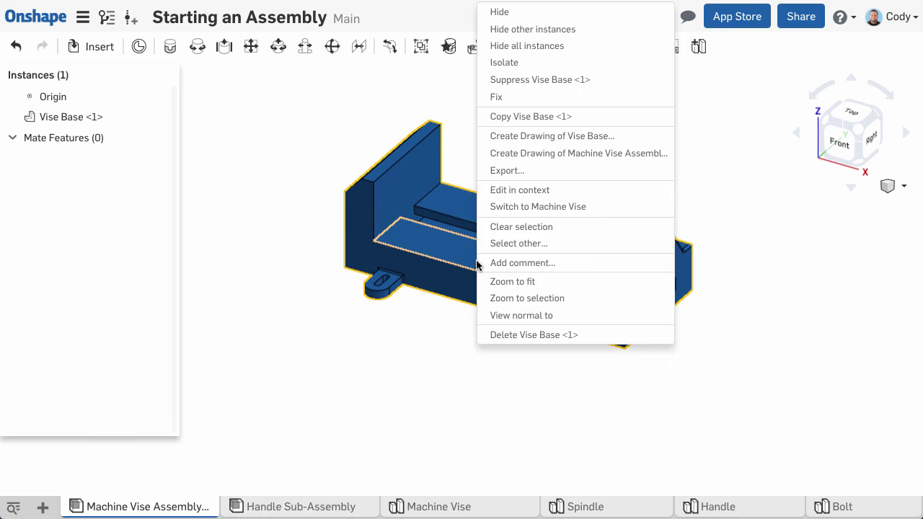
pyautogui.click(510, 101)
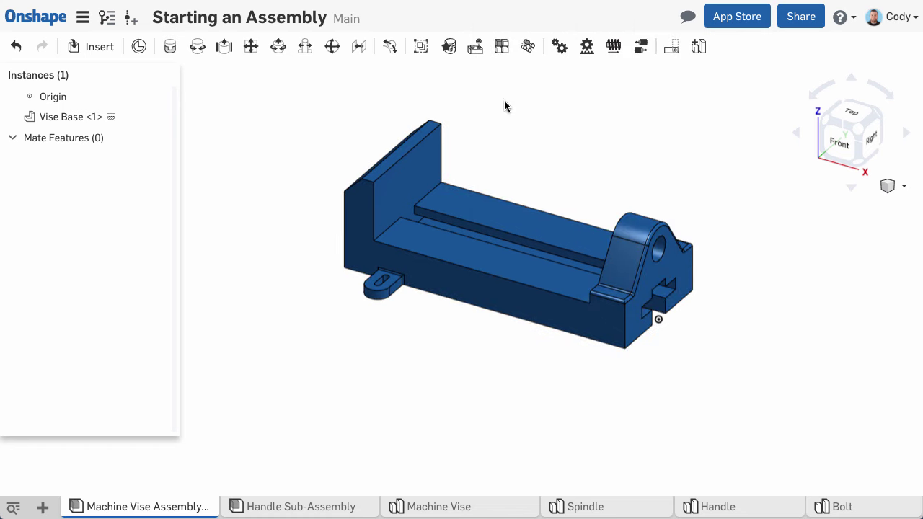
# - Place the Jaw, the Handle Sub-Assembly and the Bolt, then close the insert panel
pyautogui.click(96, 49)
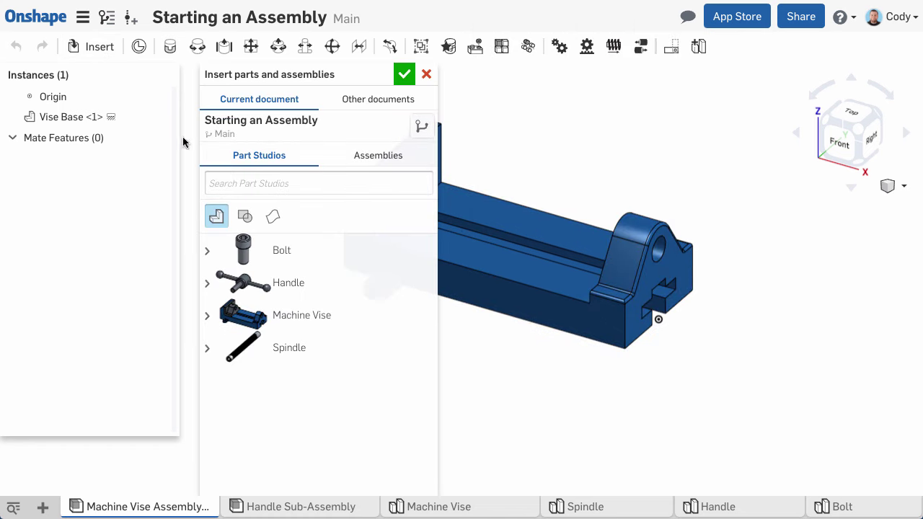
pyautogui.click(207, 319)
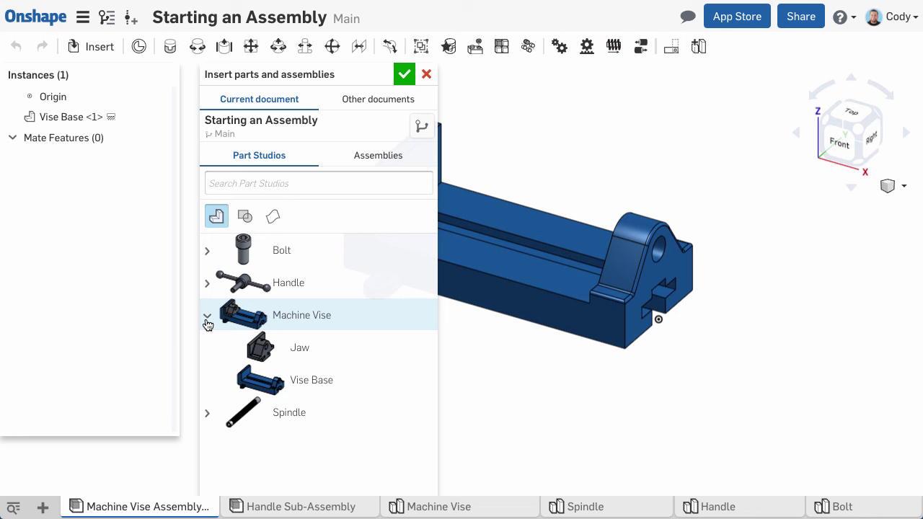
pyautogui.click(282, 352)
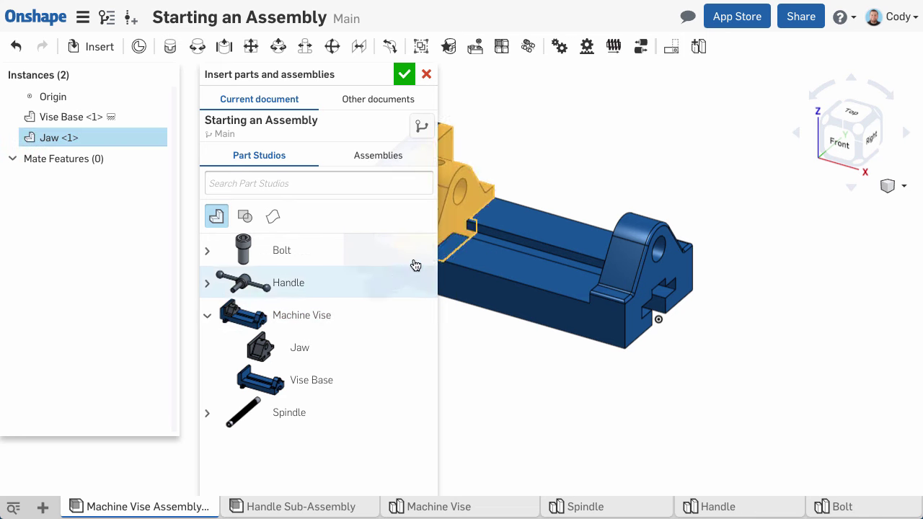
pyautogui.click(585, 135)
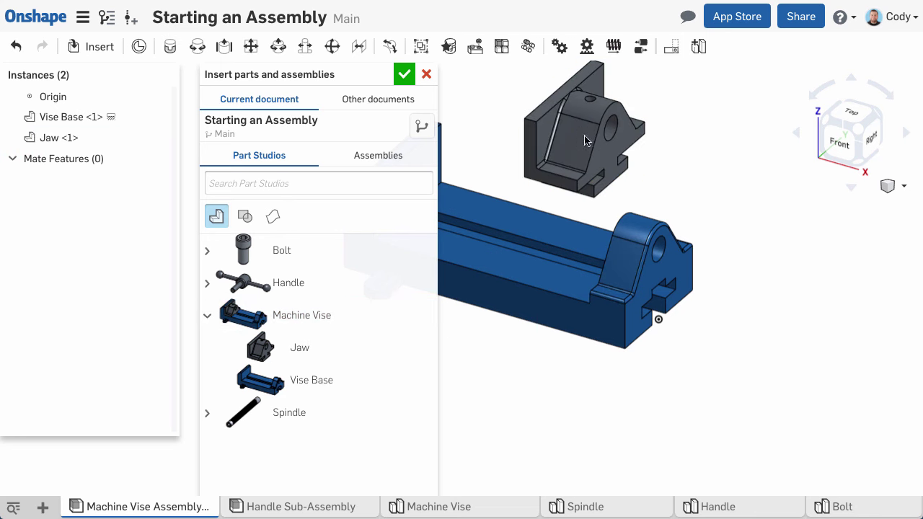
pyautogui.click(380, 155)
pyautogui.click(292, 220)
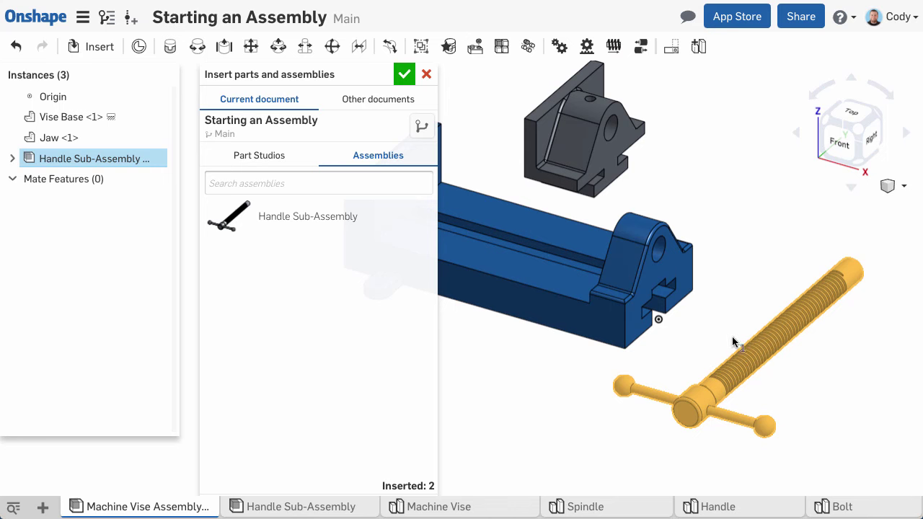
pyautogui.click(732, 336)
pyautogui.click(245, 155)
pyautogui.click(238, 250)
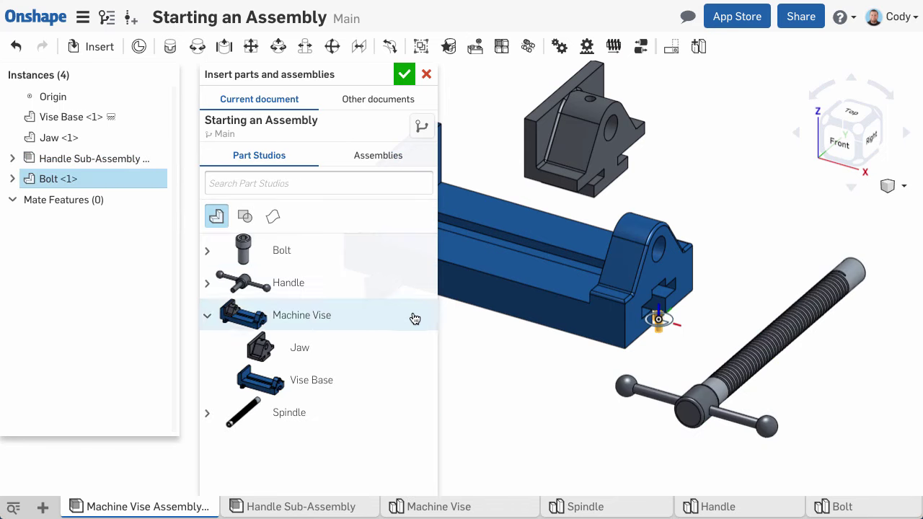
pyautogui.click(463, 334)
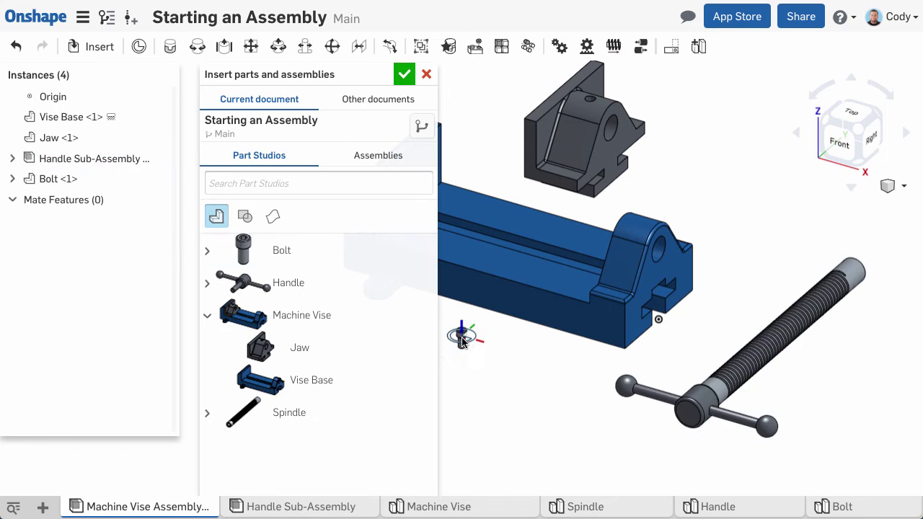
pyautogui.click(404, 74)
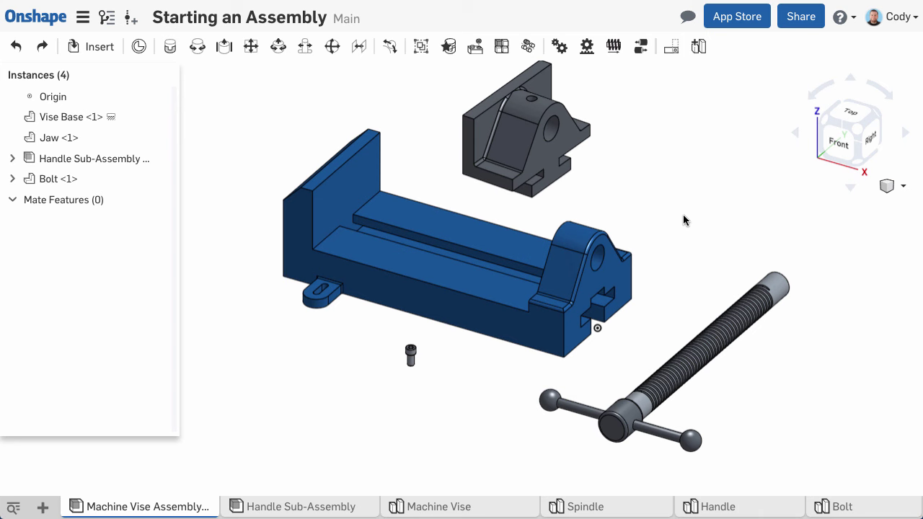
# - Drag the Jaw, Bolt and Handle Sub-Assembly to new spots, confirming the Vise Base stays fixed
pyautogui.moveTo(557, 148); pyautogui.dragTo(593, 155)
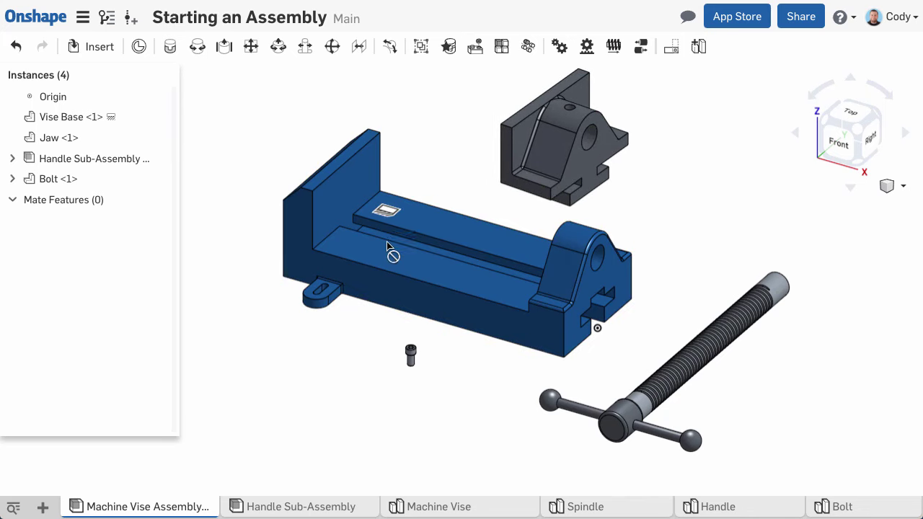
pyautogui.moveTo(391, 255)
pyautogui.mouseDown()
pyautogui.moveTo(300, 307)
pyautogui.moveTo(282, 350)
pyautogui.moveTo(330, 288)
pyautogui.moveTo(423, 254)
pyautogui.mouseUp()
pyautogui.moveTo(408, 359); pyautogui.dragTo(361, 343)
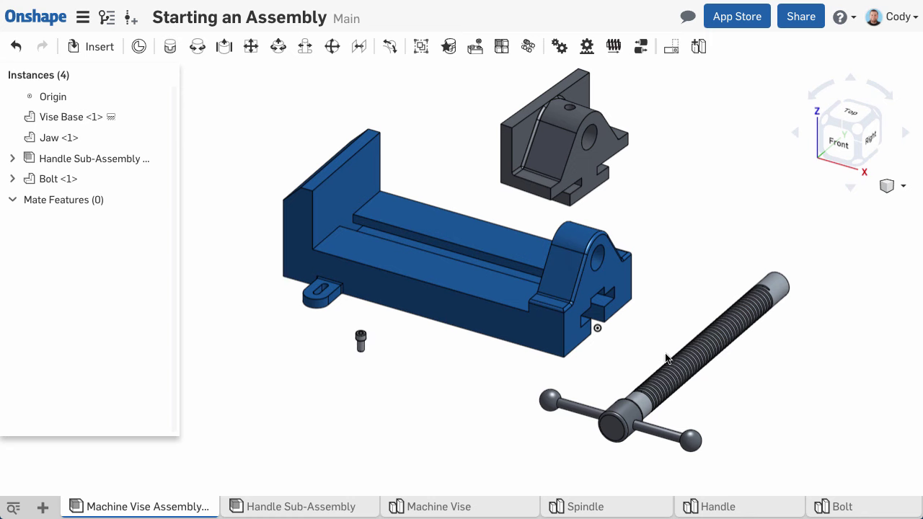
pyautogui.moveTo(667, 358); pyautogui.dragTo(808, 232)
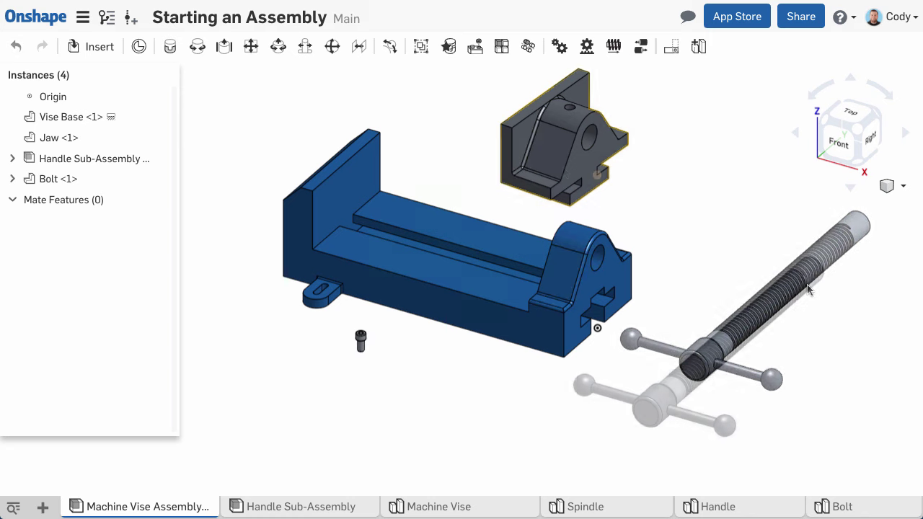
# - Use the Jaw's triad to shift it along X and Z and rotate it 90 degrees
pyautogui.click(554, 164)
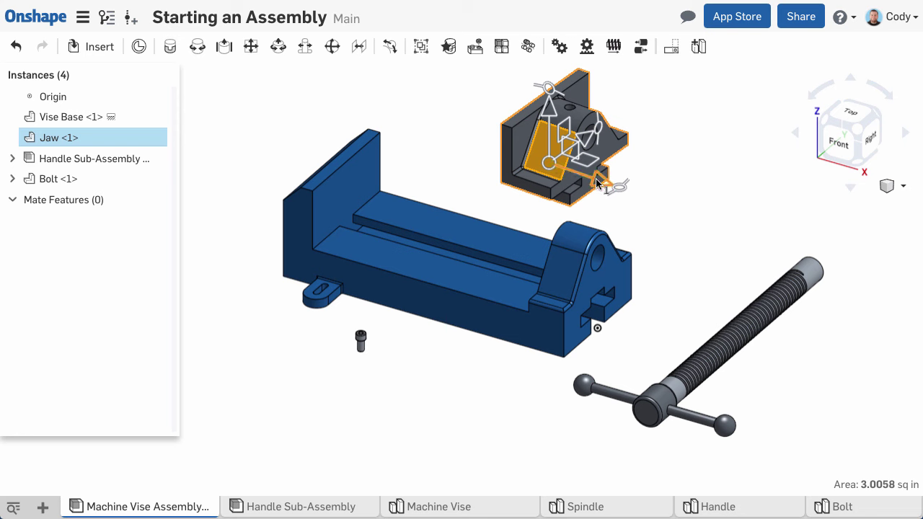
pyautogui.moveTo(597, 183)
pyautogui.mouseDown()
pyautogui.moveTo(683, 213)
pyautogui.moveTo(596, 186)
pyautogui.mouseUp()
pyautogui.moveTo(542, 114)
pyautogui.mouseDown()
pyautogui.moveTo(542, 136)
pyautogui.moveTo(542, 104)
pyautogui.mouseUp()
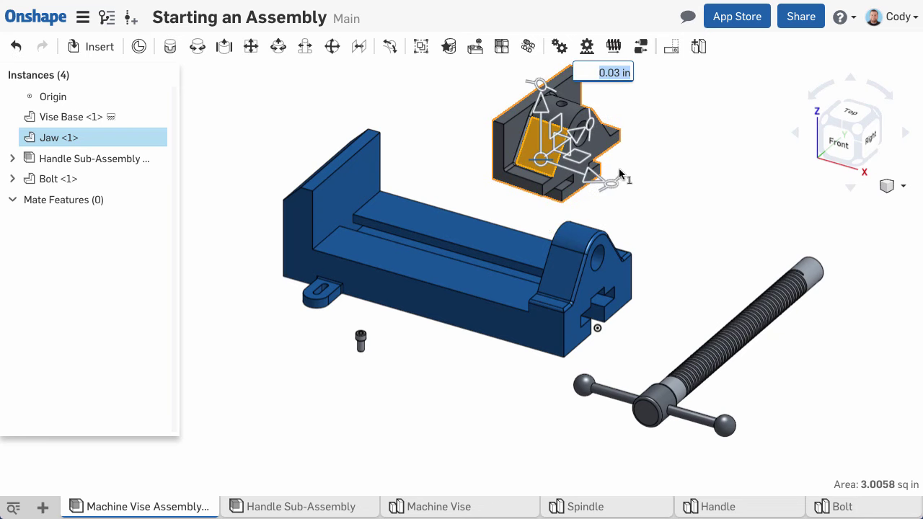
pyautogui.moveTo(611, 182); pyautogui.dragTo(580, 138)
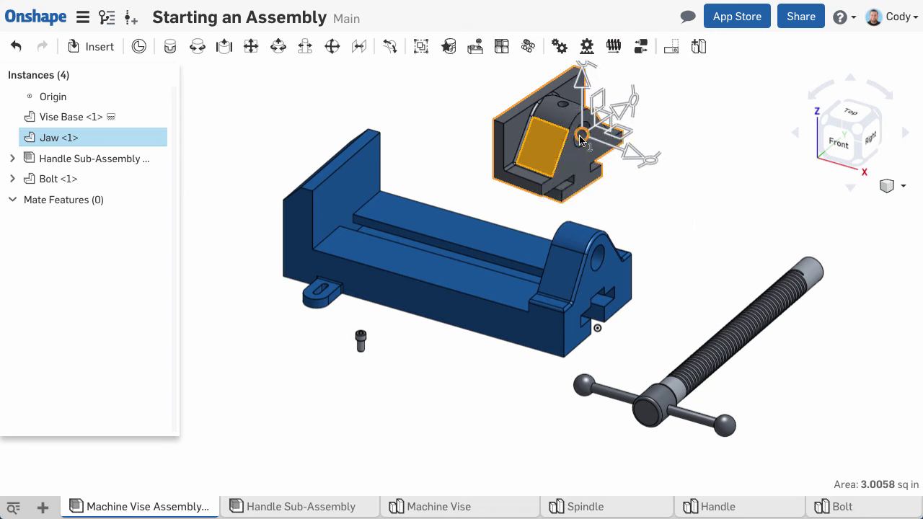